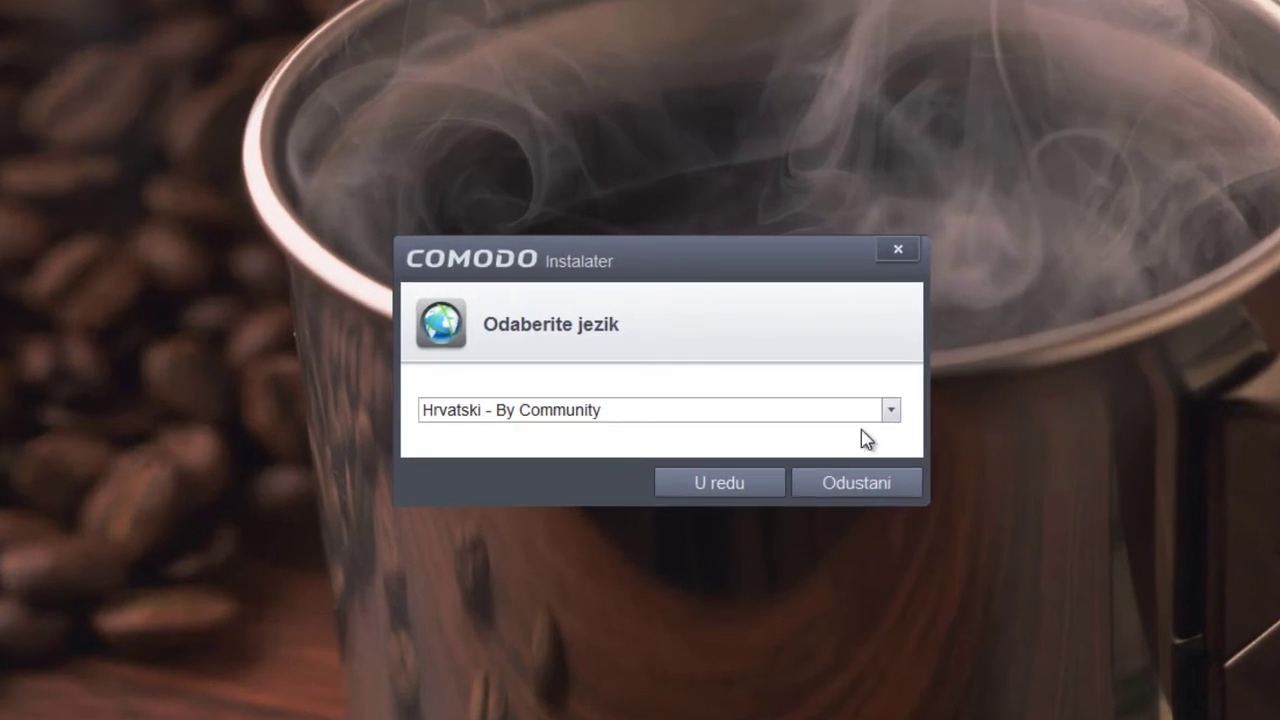
Set the installer language to English (United States) - By COMODO and confirm it.
{"action": "left_click", "coordinate": [772, 370]}
{"action": "scroll", "coordinate": [883, 410], "scroll_direction": "up", "scroll_amount": 5}
{"action": "left_click", "coordinate": [686, 590]}
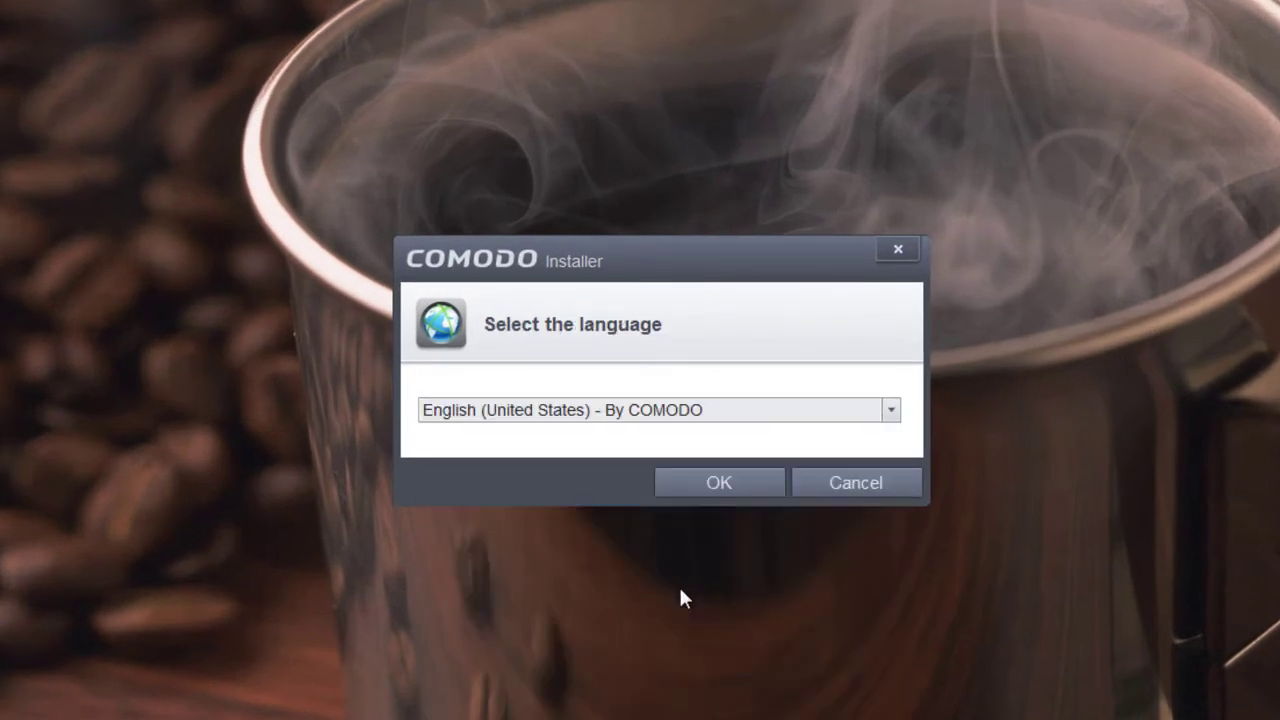
{"action": "left_click", "coordinate": [720, 483]}
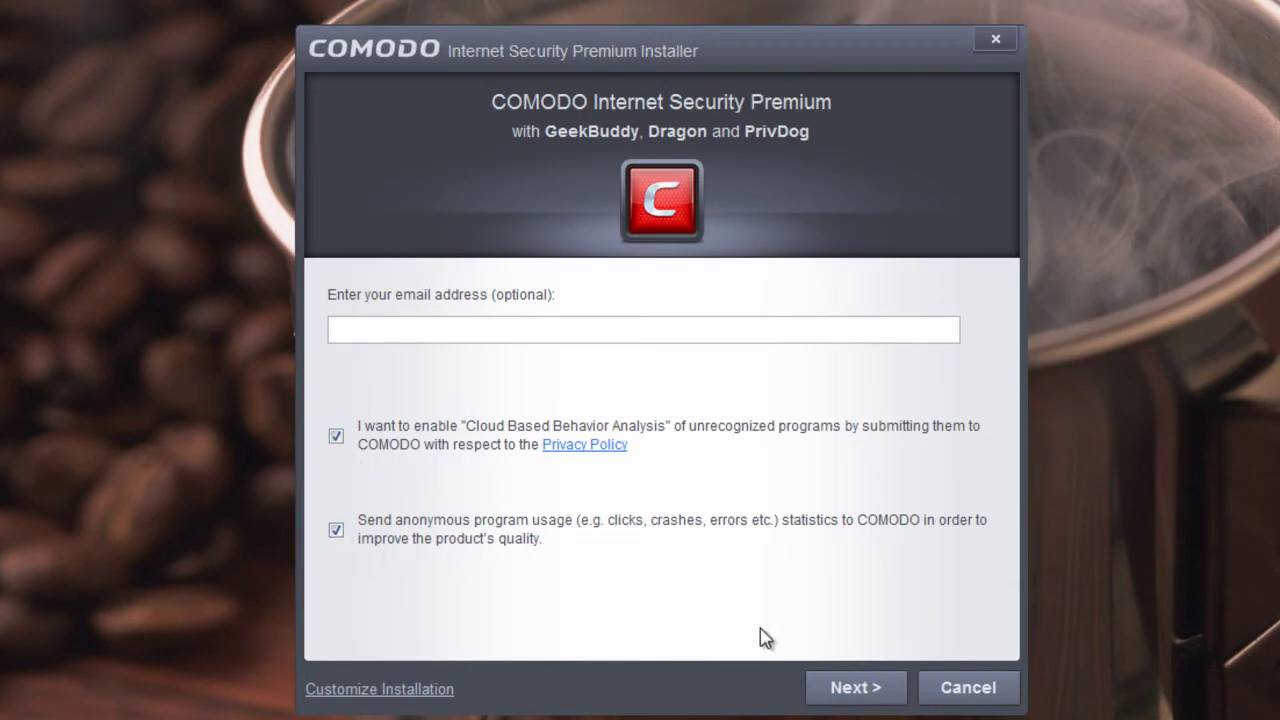
Decline the COMODO Secure DNS and Yahoo! home page options, accept the license agreement and install the suite.
{"action": "left_click", "coordinate": [833, 695]}
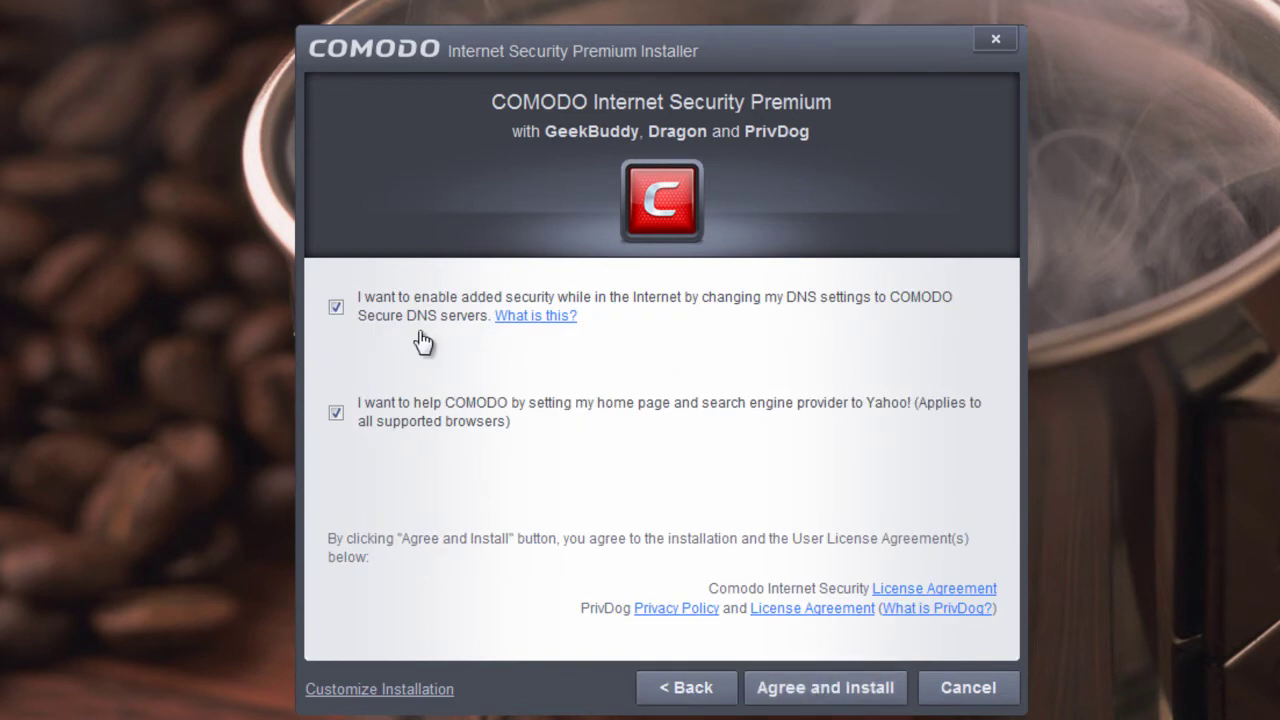
{"action": "left_click", "coordinate": [337, 310]}
{"action": "left_click", "coordinate": [336, 415]}
{"action": "left_click", "coordinate": [830, 688]}
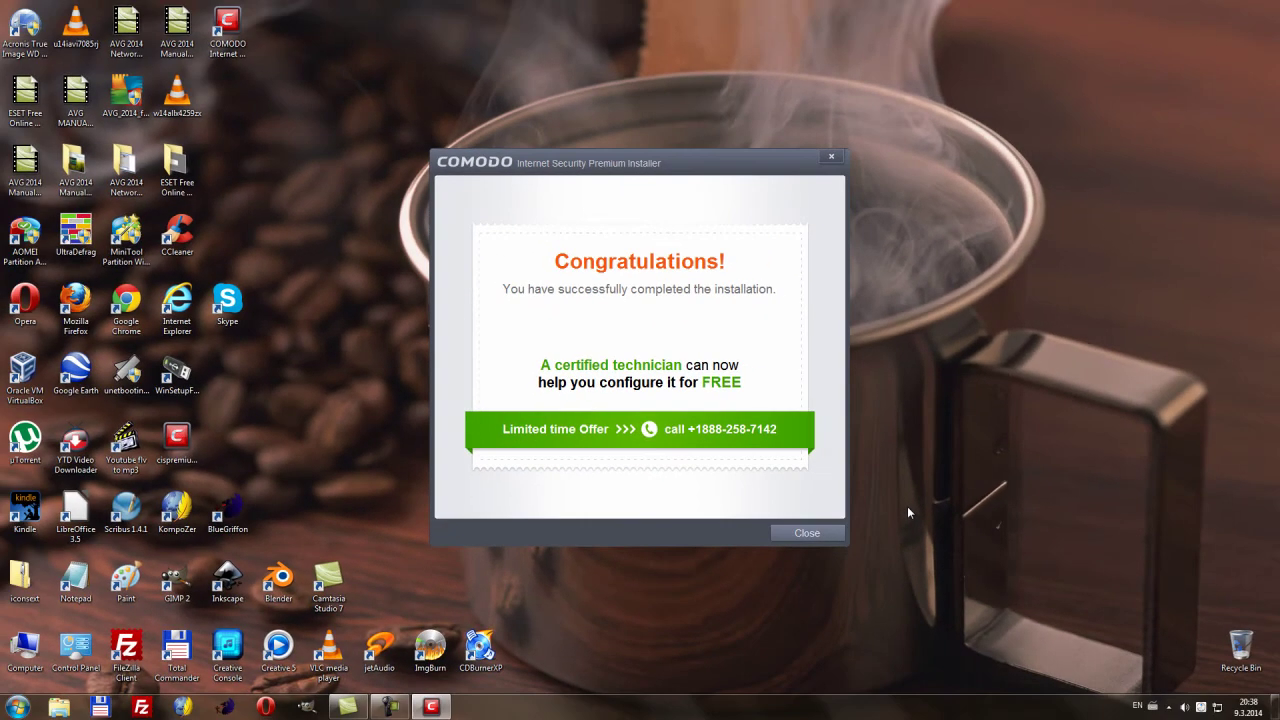
Close the completed installer and set the detected wired network's location to I am at Home.
{"action": "left_click", "coordinate": [806, 534]}
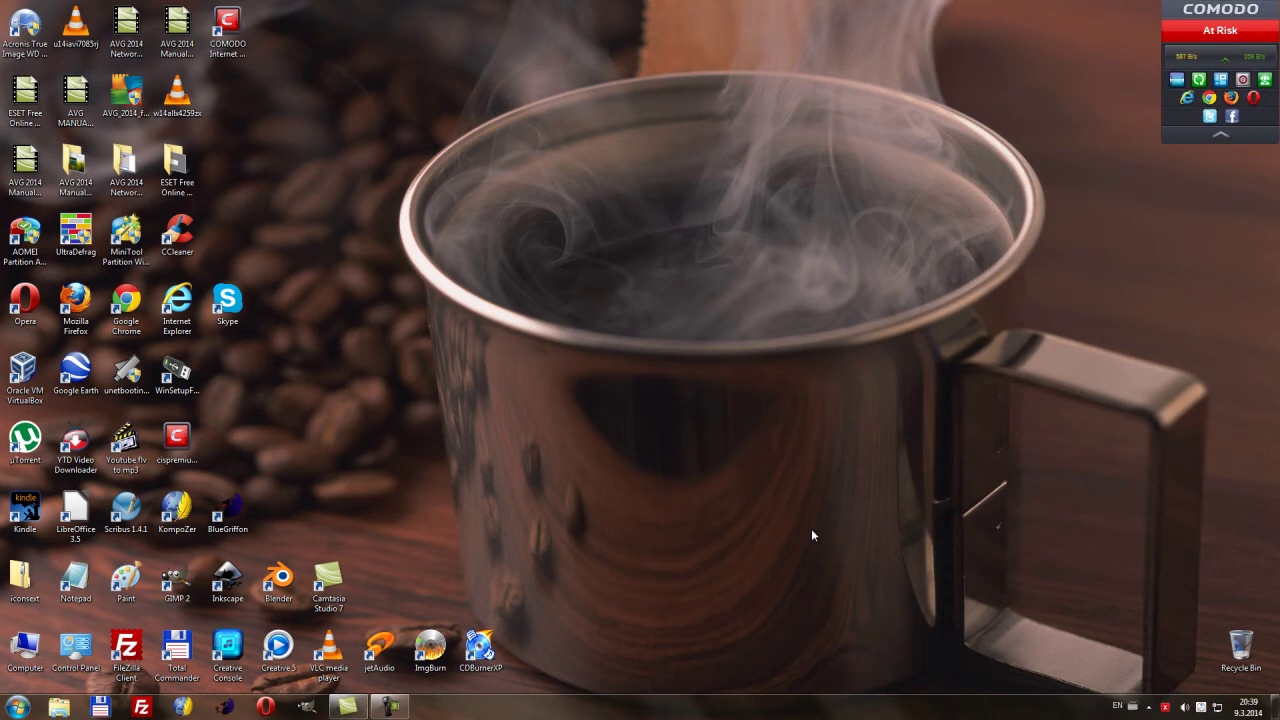
{"action": "double_click", "coordinate": [1160, 703]}
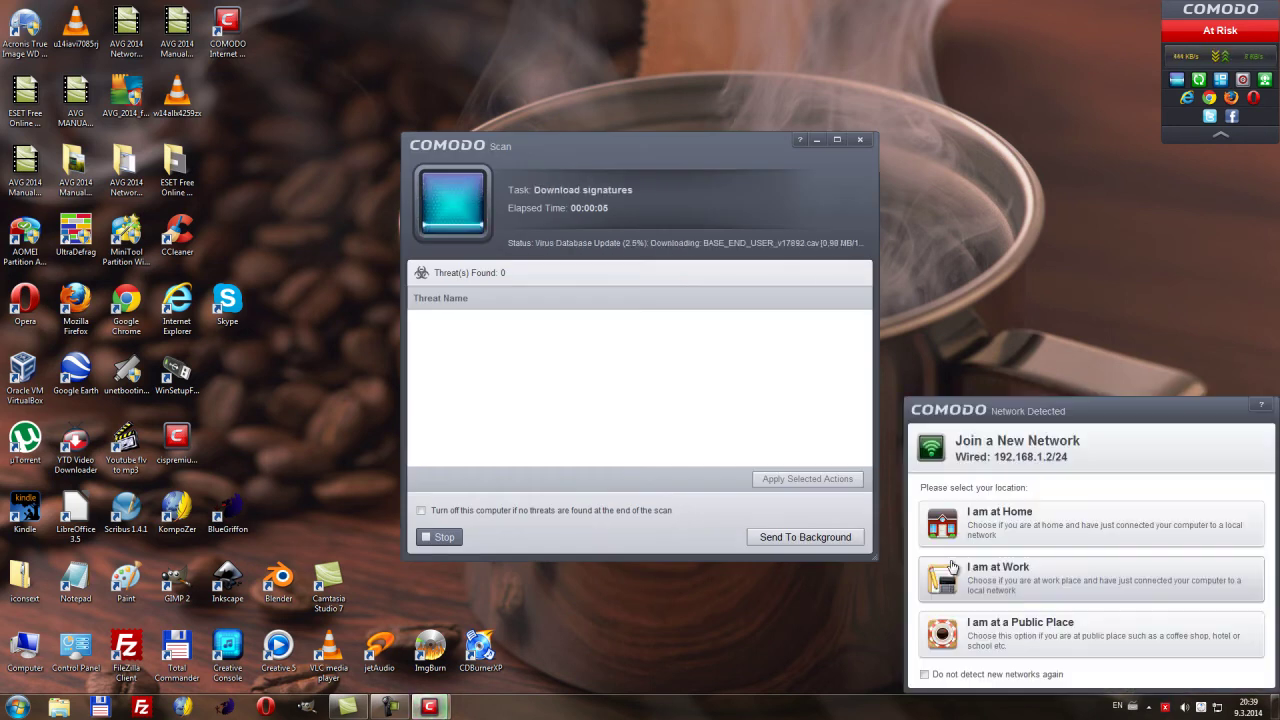
{"action": "left_click", "coordinate": [982, 520]}
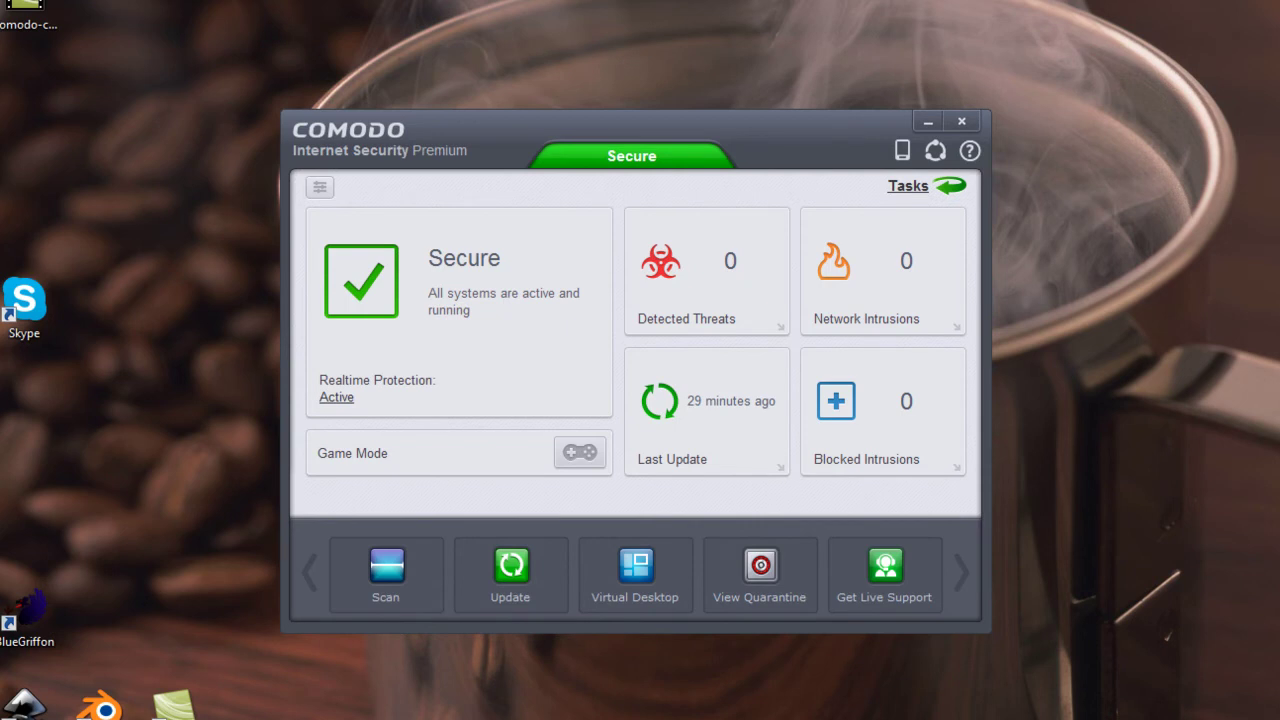
Move the COMODO desktop widget beside the main window, and collapse and re-expand its lower part.
{"action": "left_click_drag", "start_coordinate": [1217, 12], "coordinate": [1067, 120]}
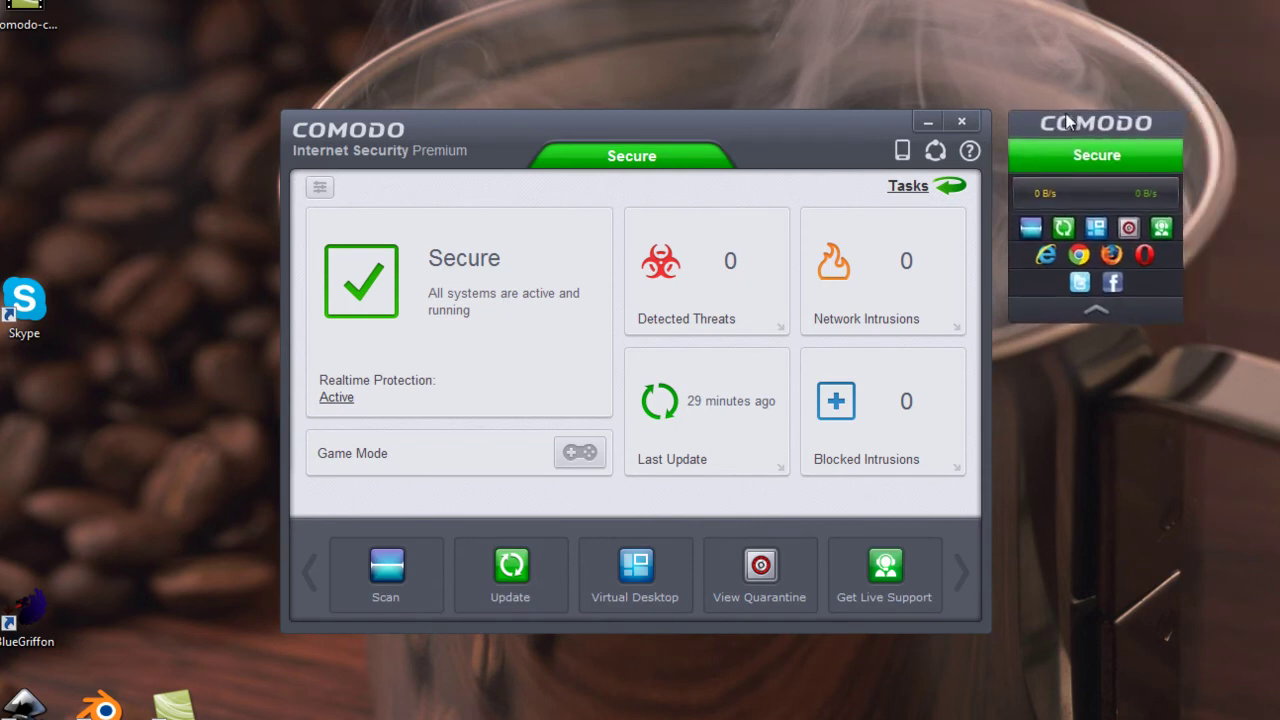
{"action": "left_click", "coordinate": [1096, 310]}
{"action": "left_click", "coordinate": [1092, 189]}
Examine the Detected Threats details and the General Tasks list, and return to the home overview.
{"action": "left_click", "coordinate": [703, 287]}
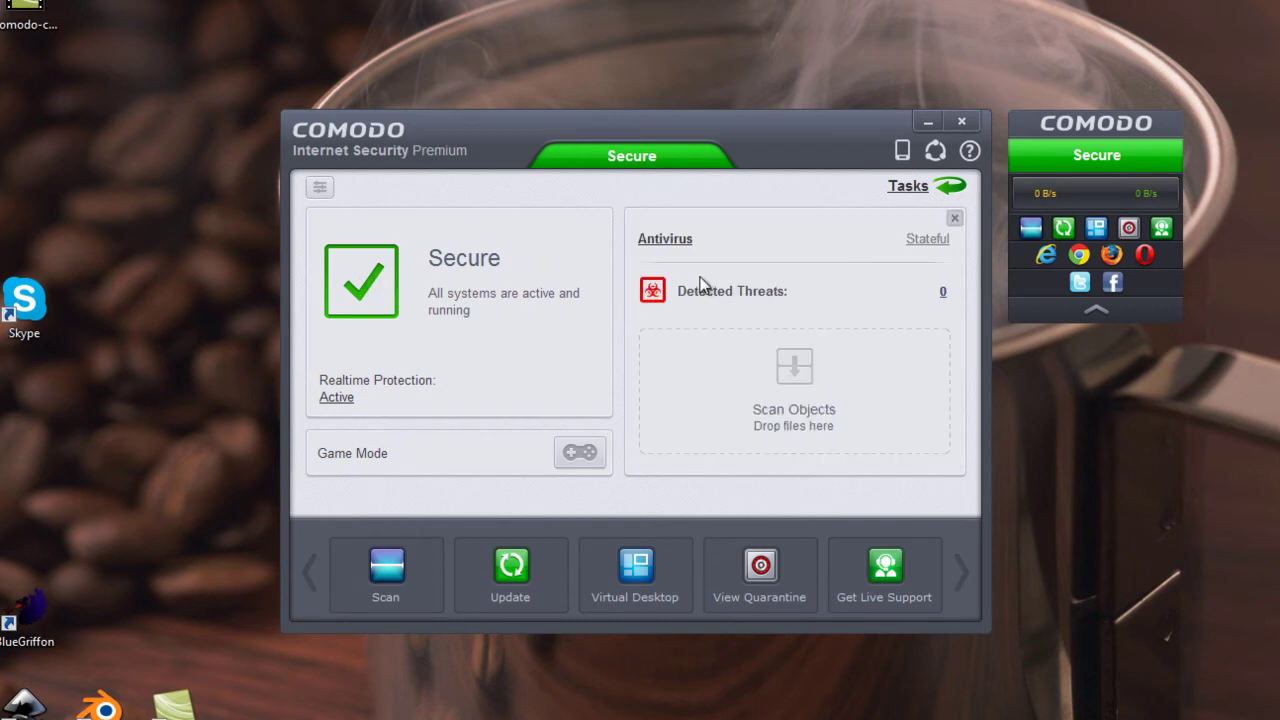
{"action": "left_click", "coordinate": [950, 188]}
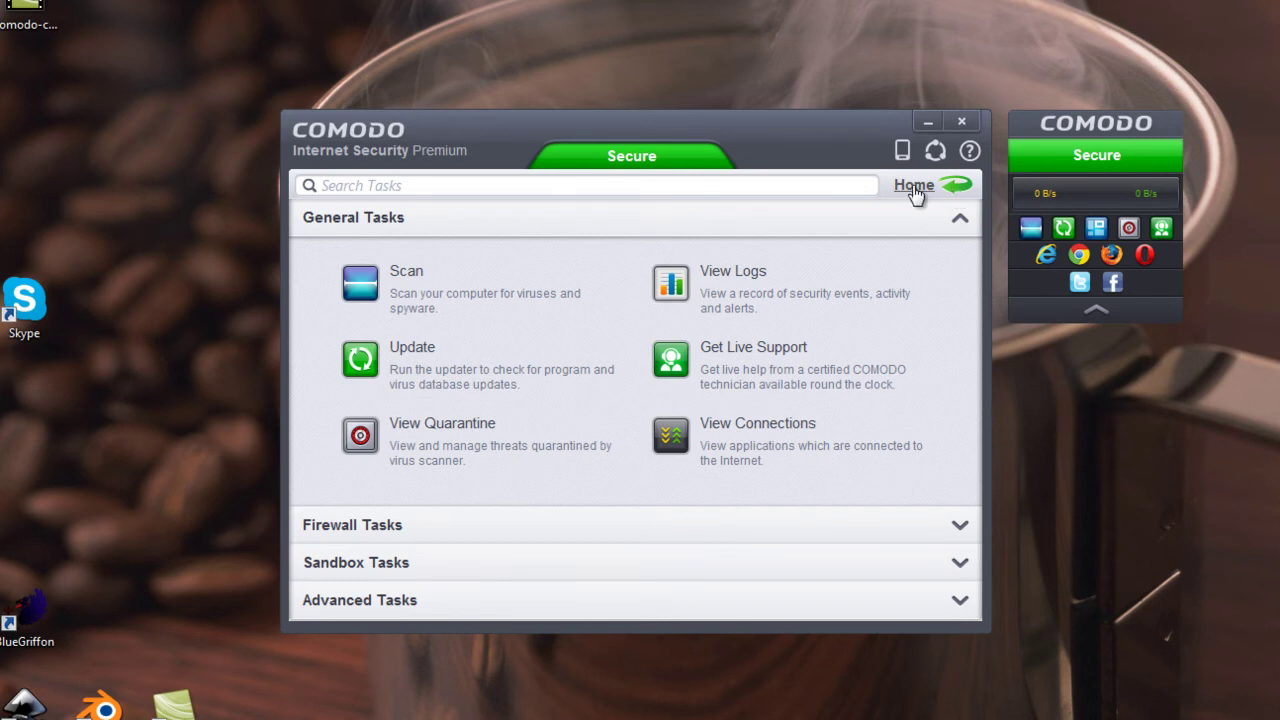
{"action": "left_click", "coordinate": [910, 188]}
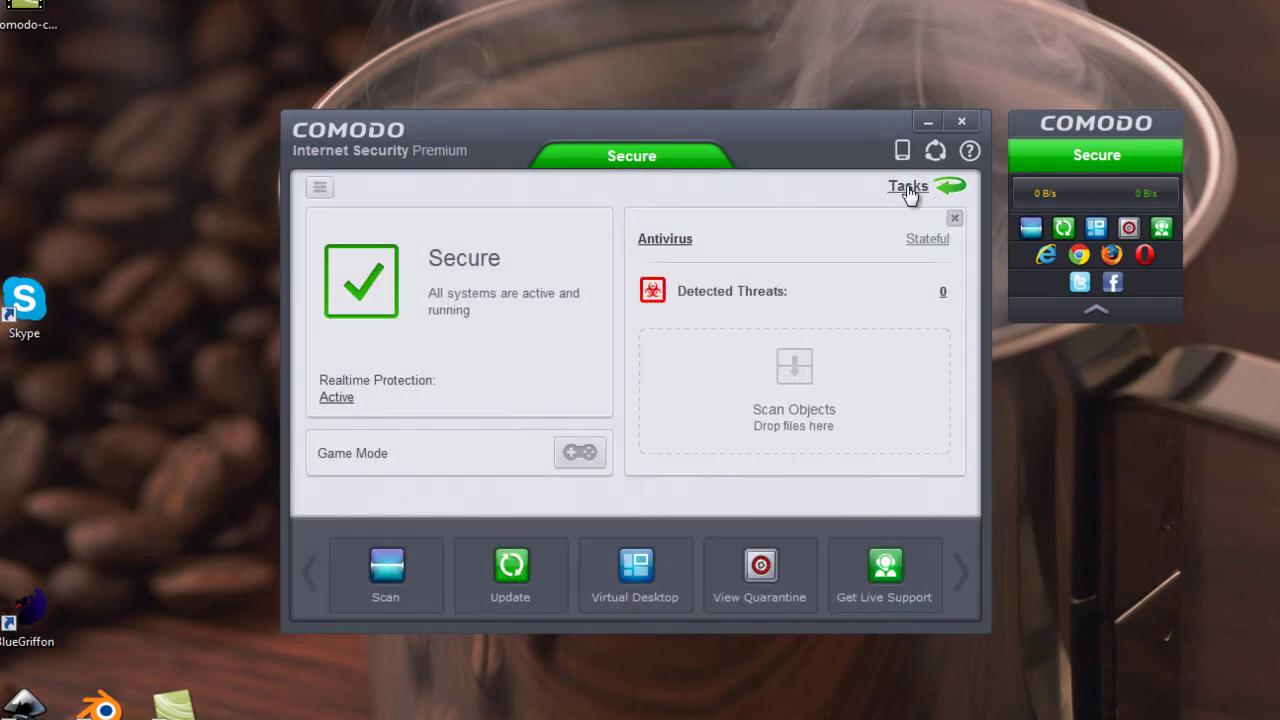
{"action": "left_click", "coordinate": [954, 219]}
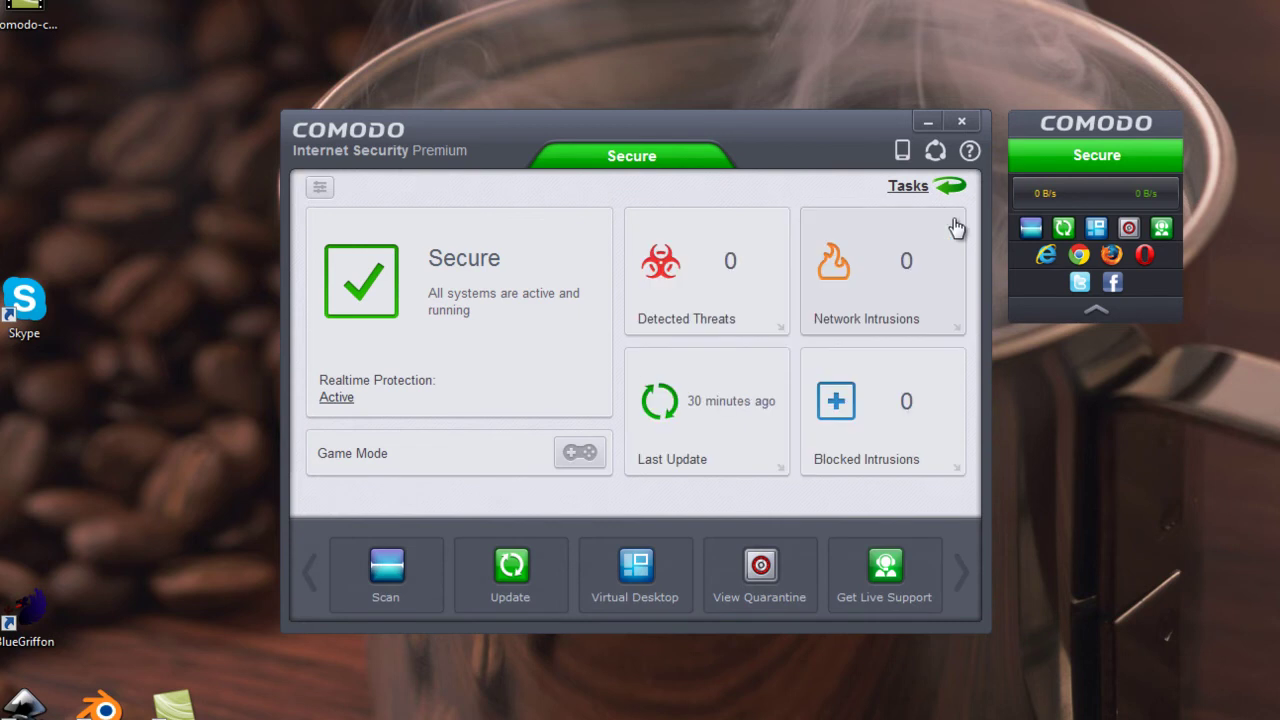
Examine the firewall's Network Intrusions details and the task list, and return to the home overview.
{"action": "left_click", "coordinate": [862, 278]}
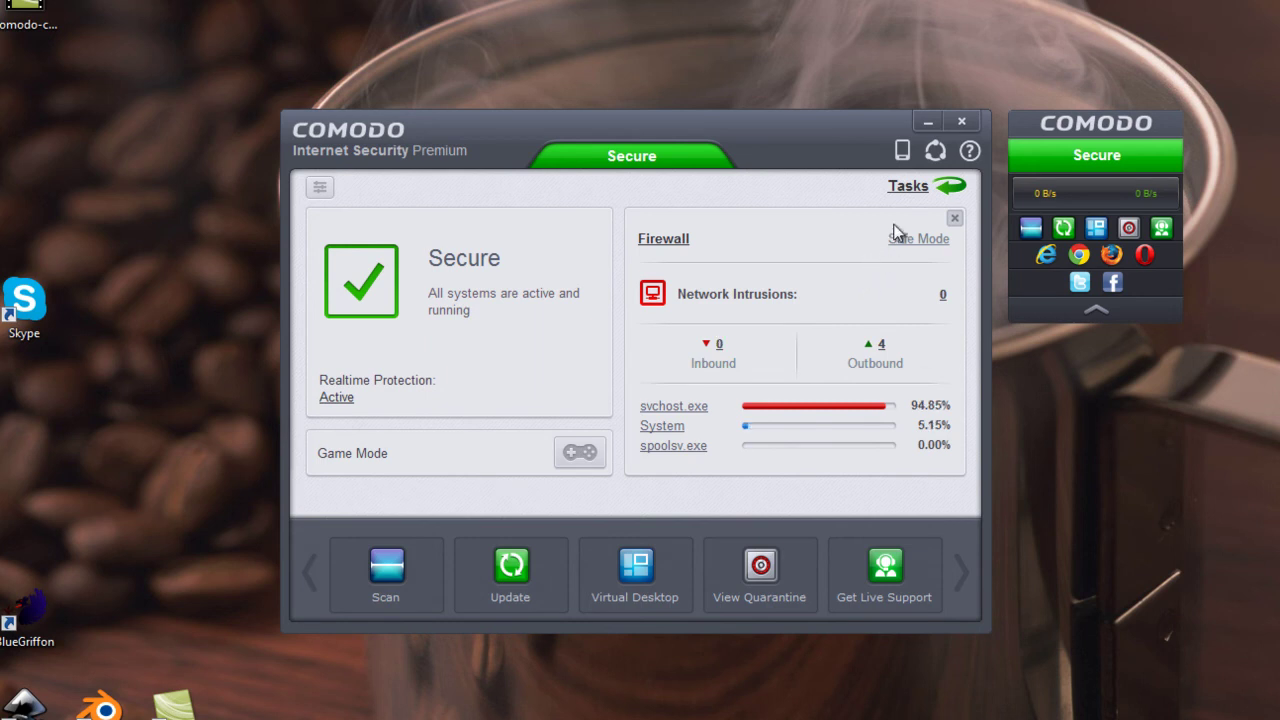
{"action": "left_click", "coordinate": [945, 188]}
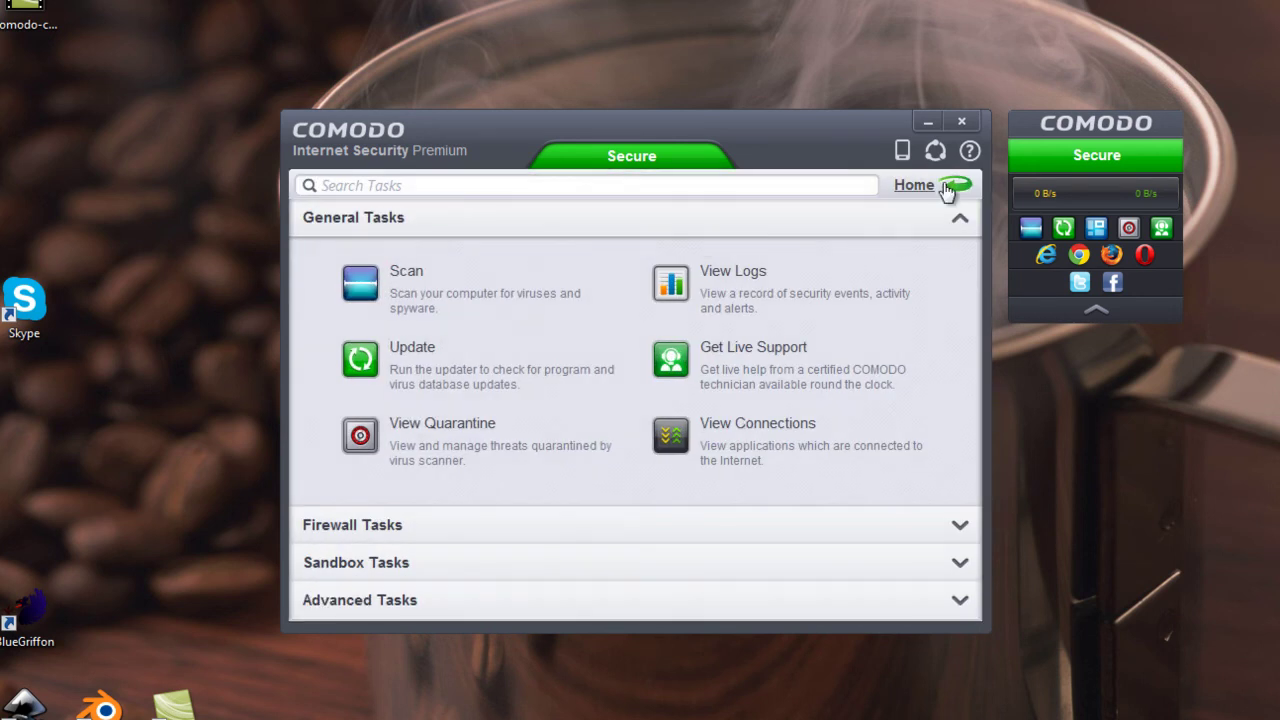
{"action": "left_click", "coordinate": [918, 186]}
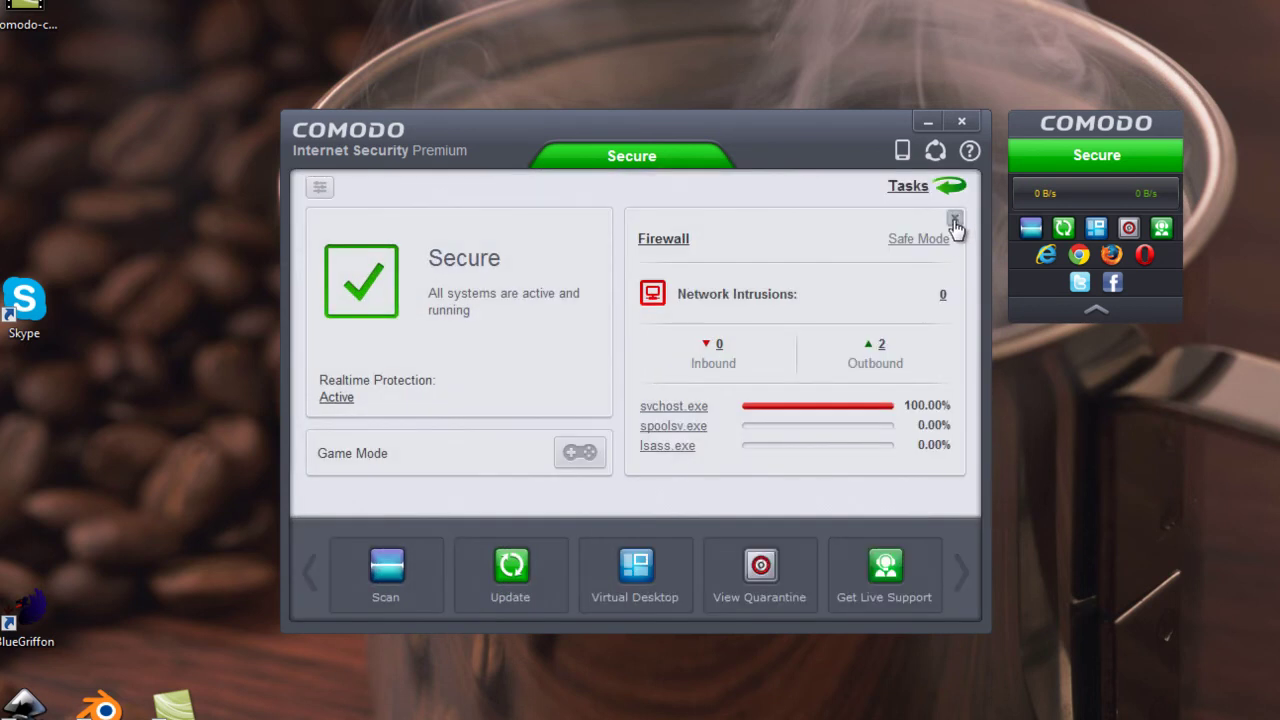
{"action": "left_click", "coordinate": [954, 219]}
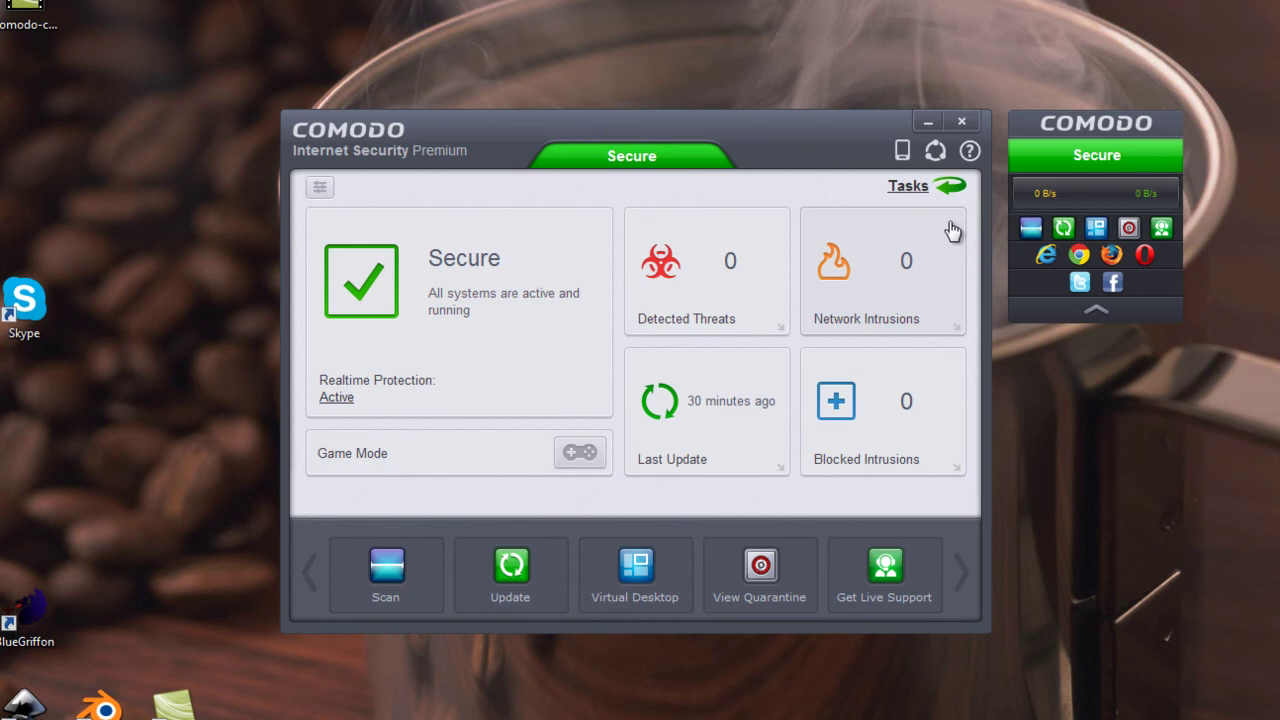
Check for signature, website database and program updates from the Last Update details, and close the results and details.
{"action": "left_click", "coordinate": [724, 398]}
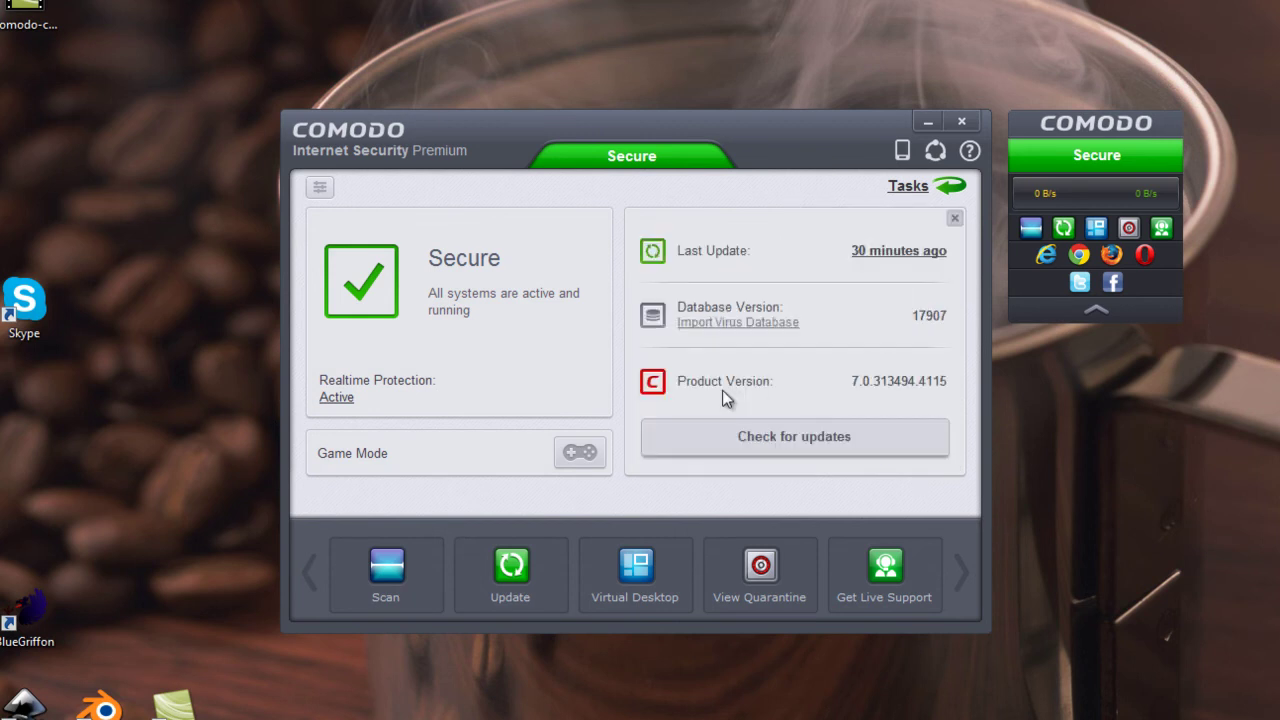
{"action": "left_click", "coordinate": [755, 442]}
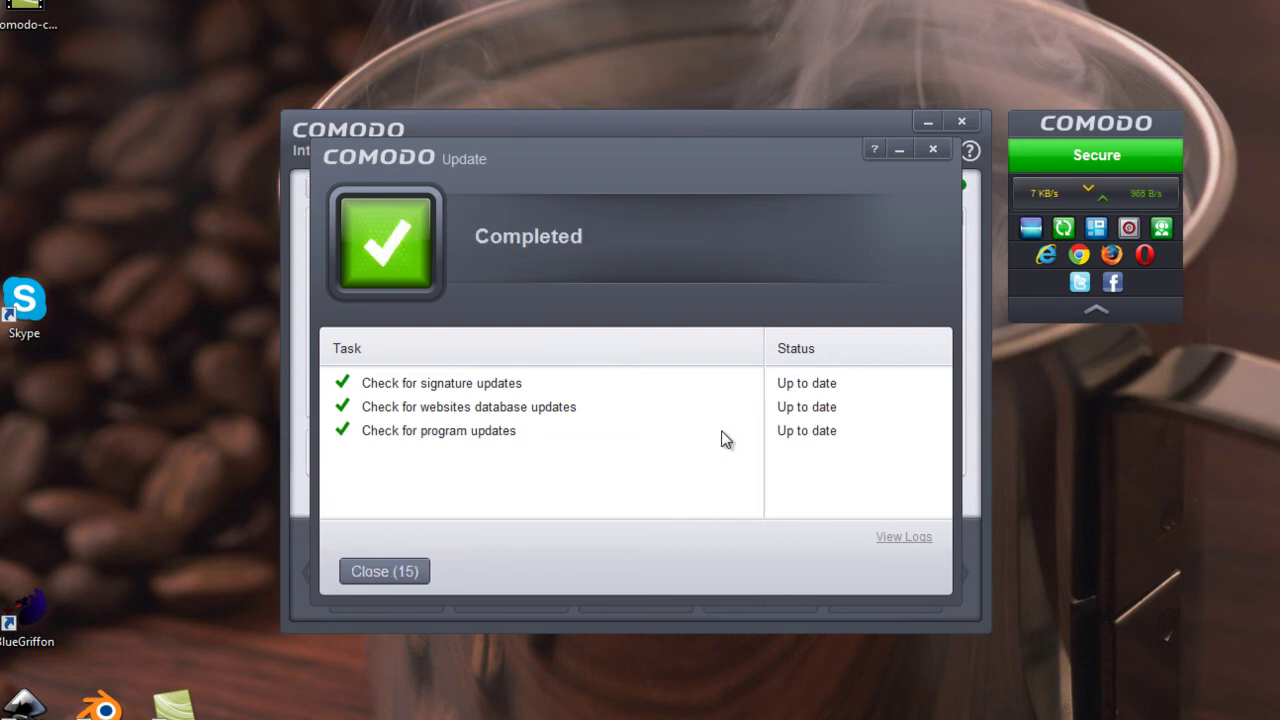
{"action": "left_click", "coordinate": [400, 572]}
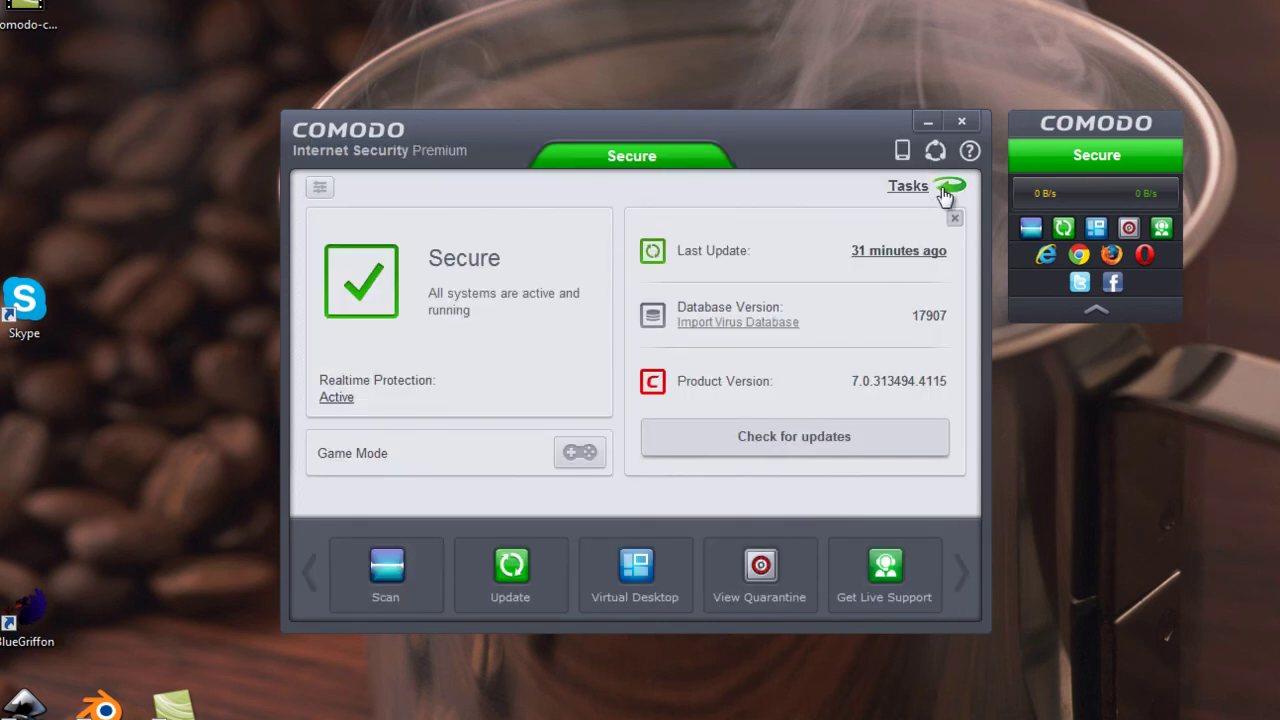
{"action": "left_click", "coordinate": [954, 217]}
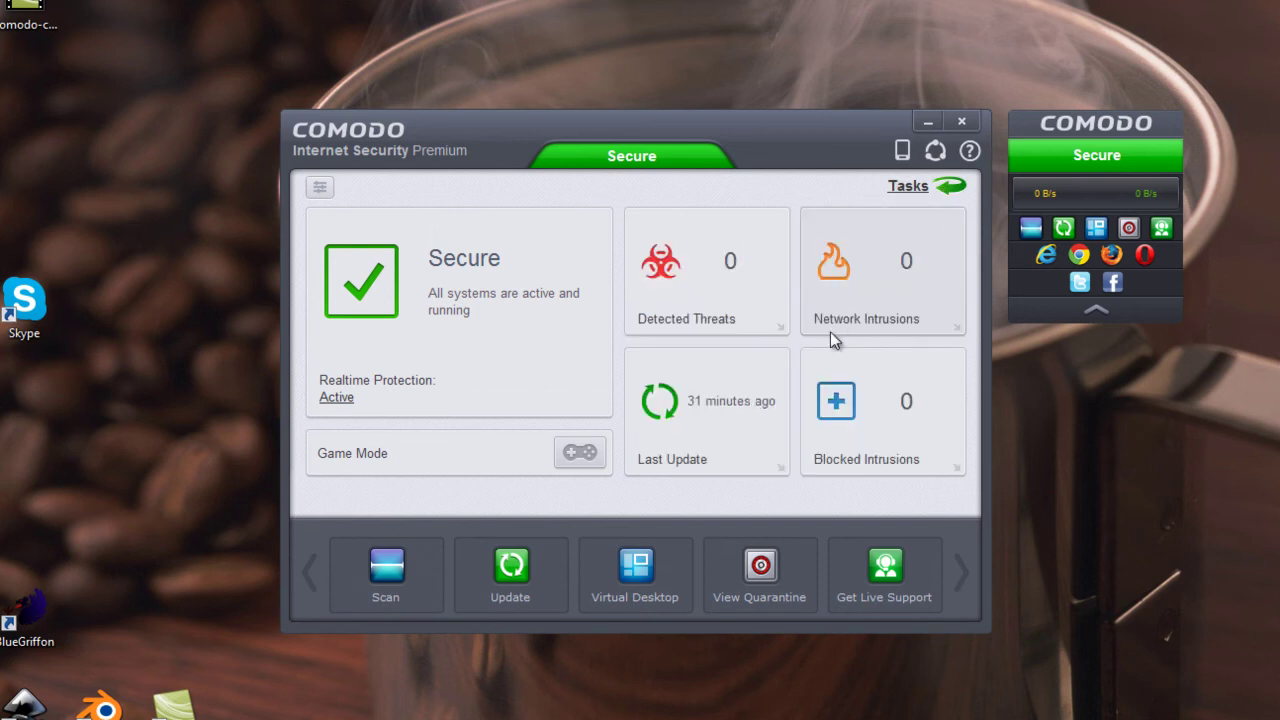
Examine the Auto-Sandbox and HIPS status in the Blocked Intrusions details, and close them.
{"action": "left_click", "coordinate": [902, 414]}
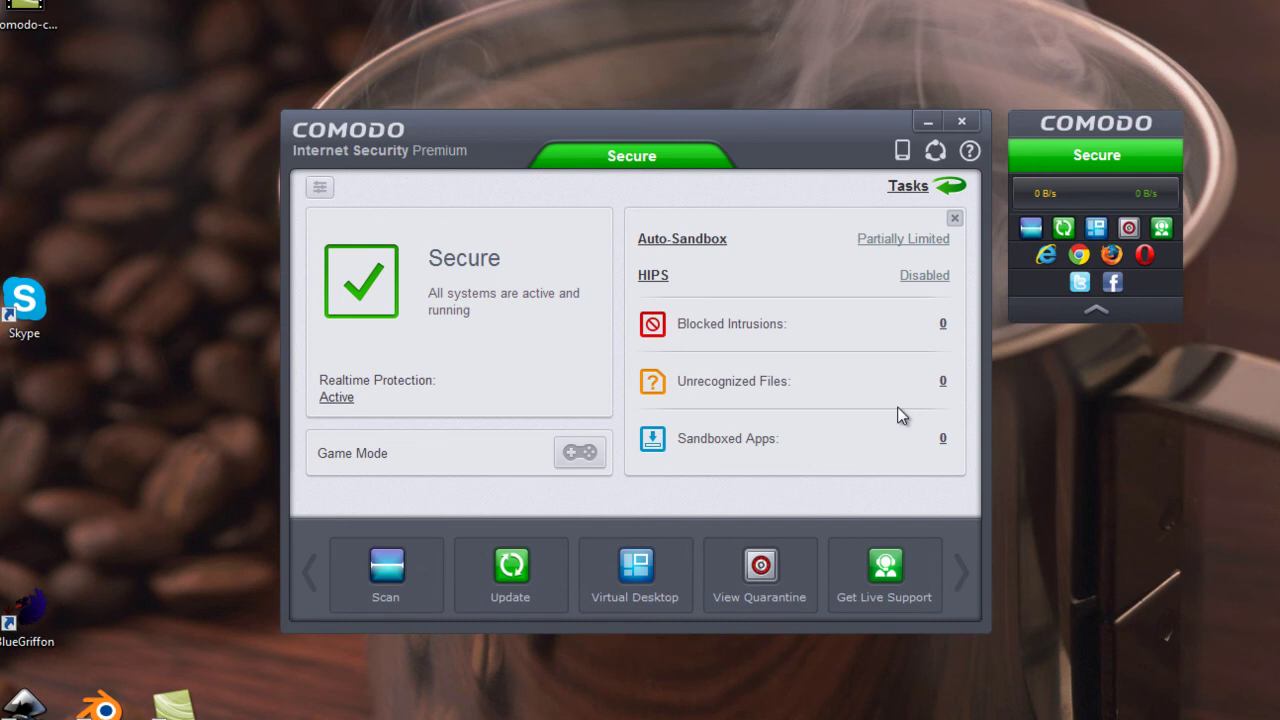
{"action": "left_click", "coordinate": [953, 220]}
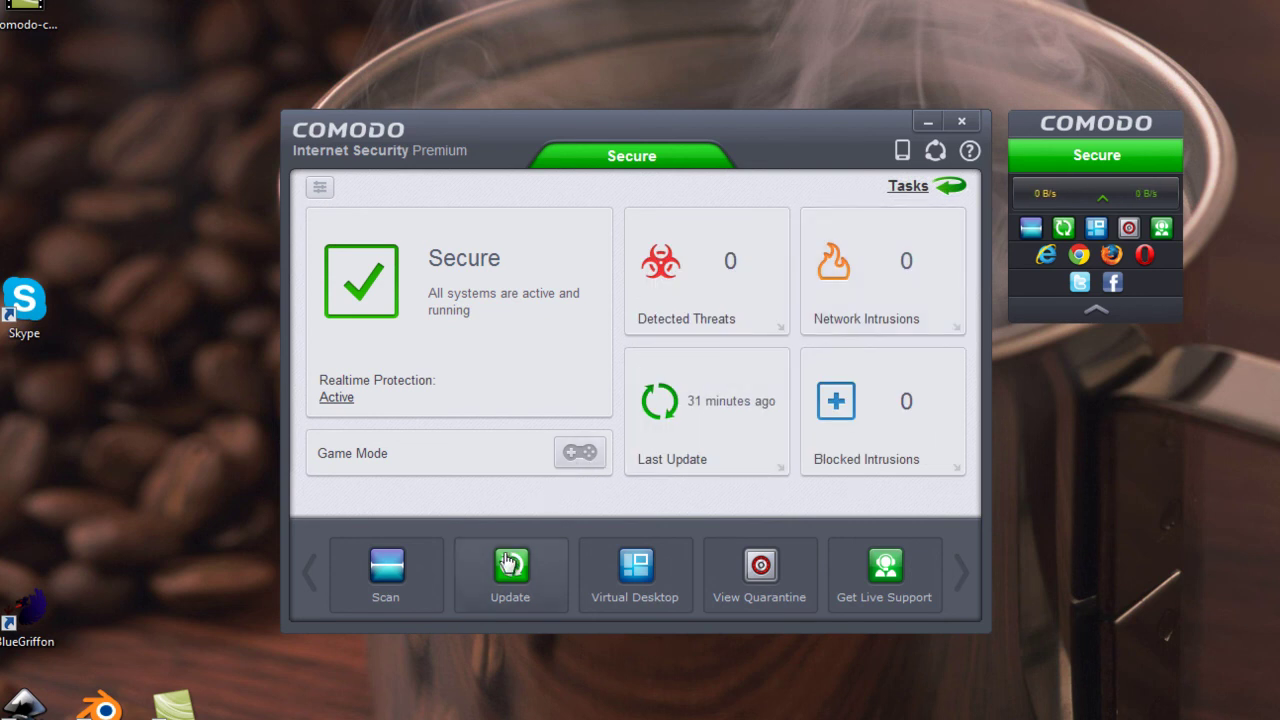
Run a Quick Scan of the computer and close its results.
{"action": "left_click", "coordinate": [388, 567]}
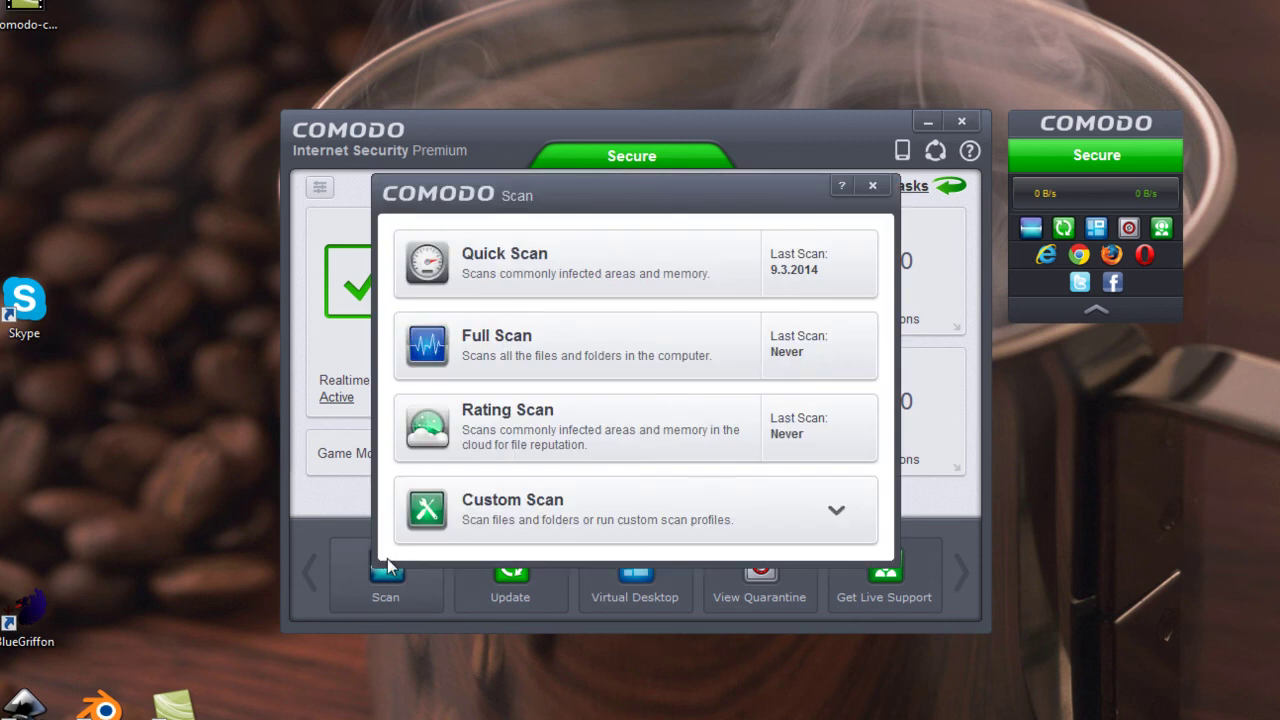
{"action": "left_click", "coordinate": [718, 268]}
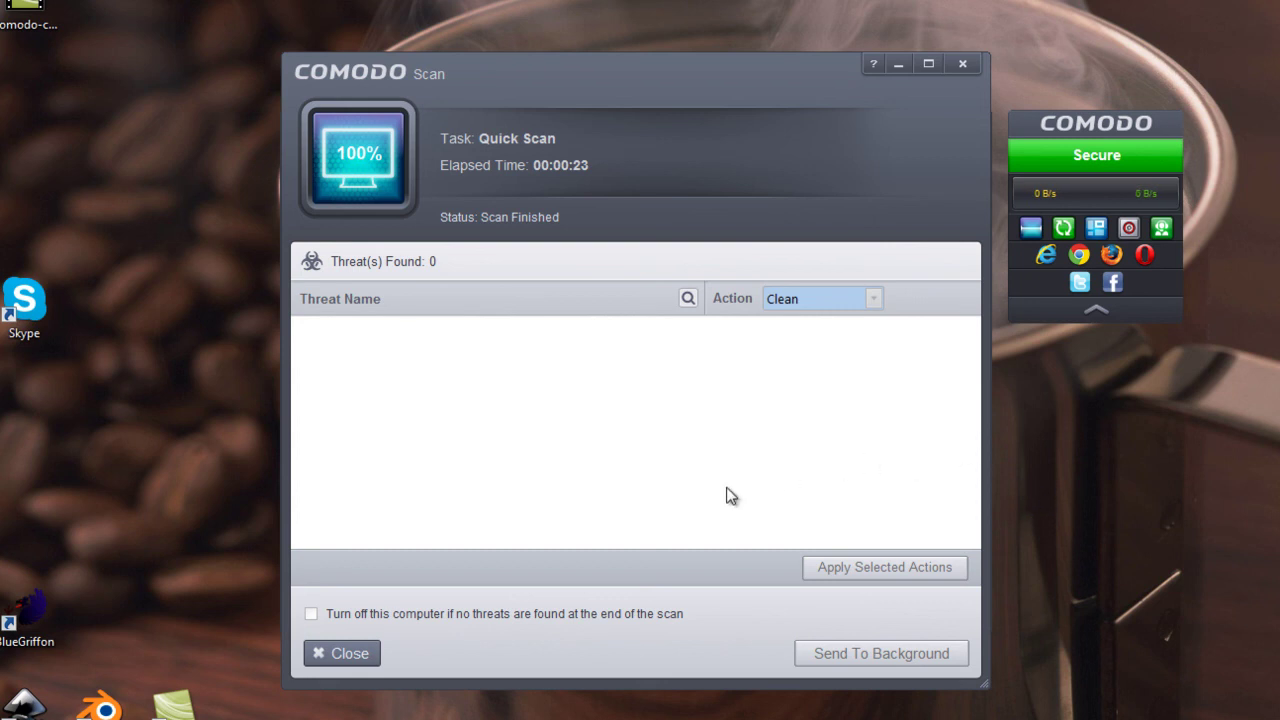
{"action": "left_click", "coordinate": [347, 651]}
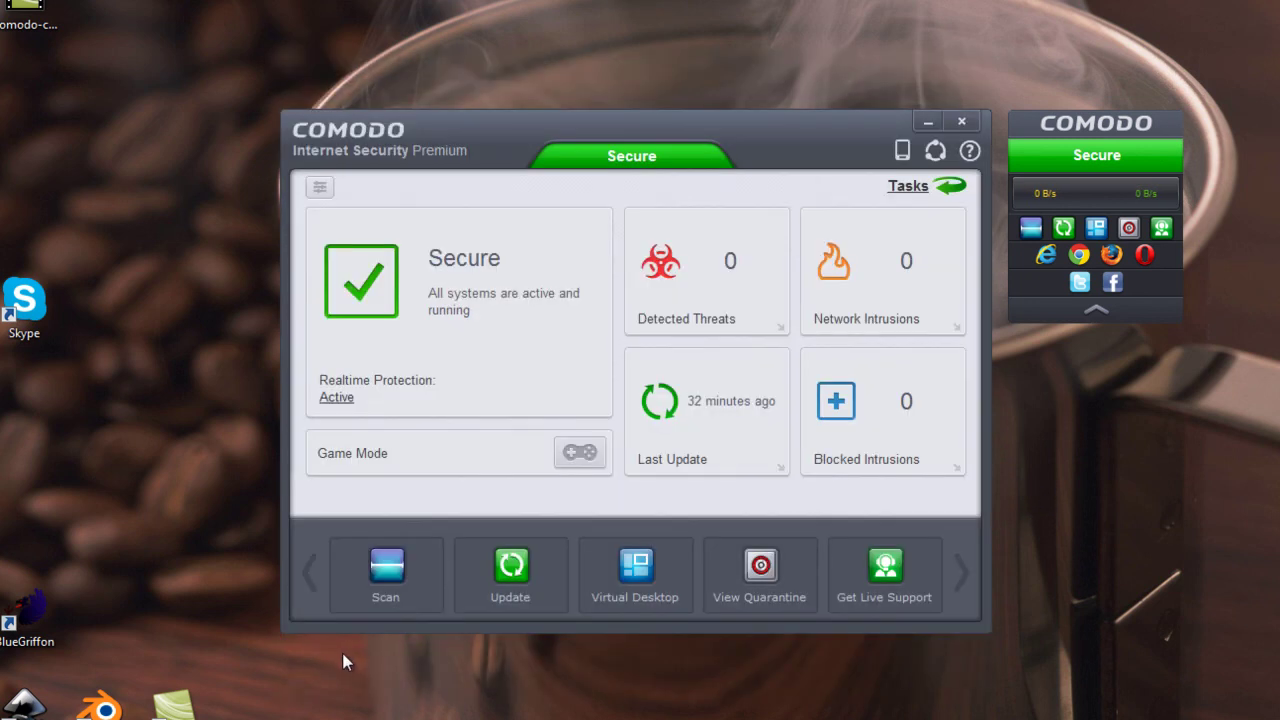
Open Virtual Desktop without installing COMODO Dragon or Silverlight, and request live support but dismiss the GeekBuddy installation.
{"action": "left_click", "coordinate": [645, 580]}
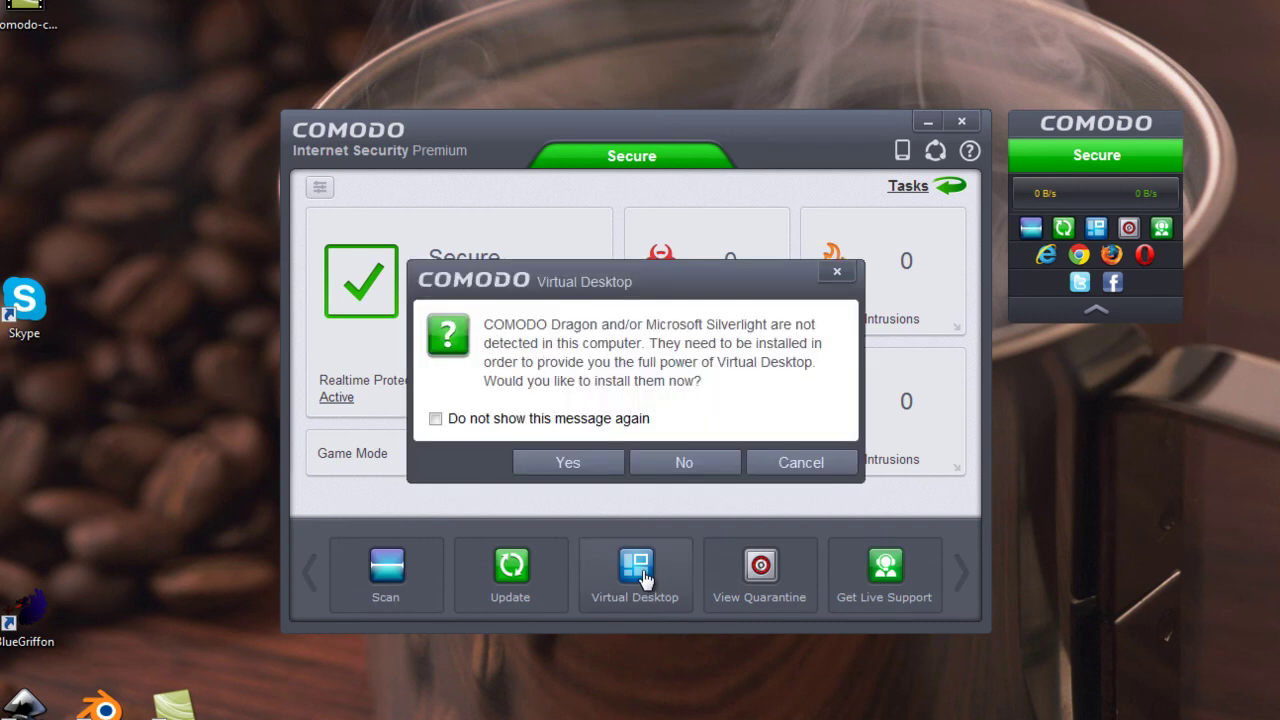
{"action": "left_click", "coordinate": [716, 463]}
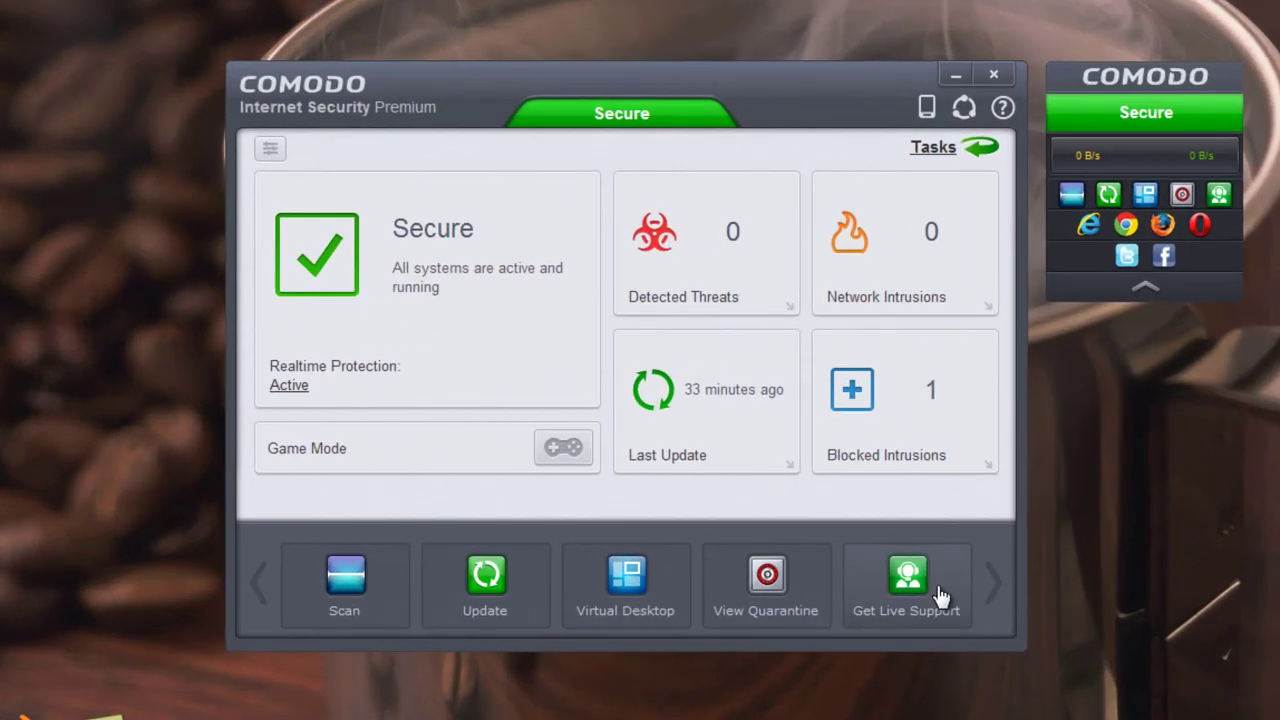
{"action": "left_click", "coordinate": [940, 597]}
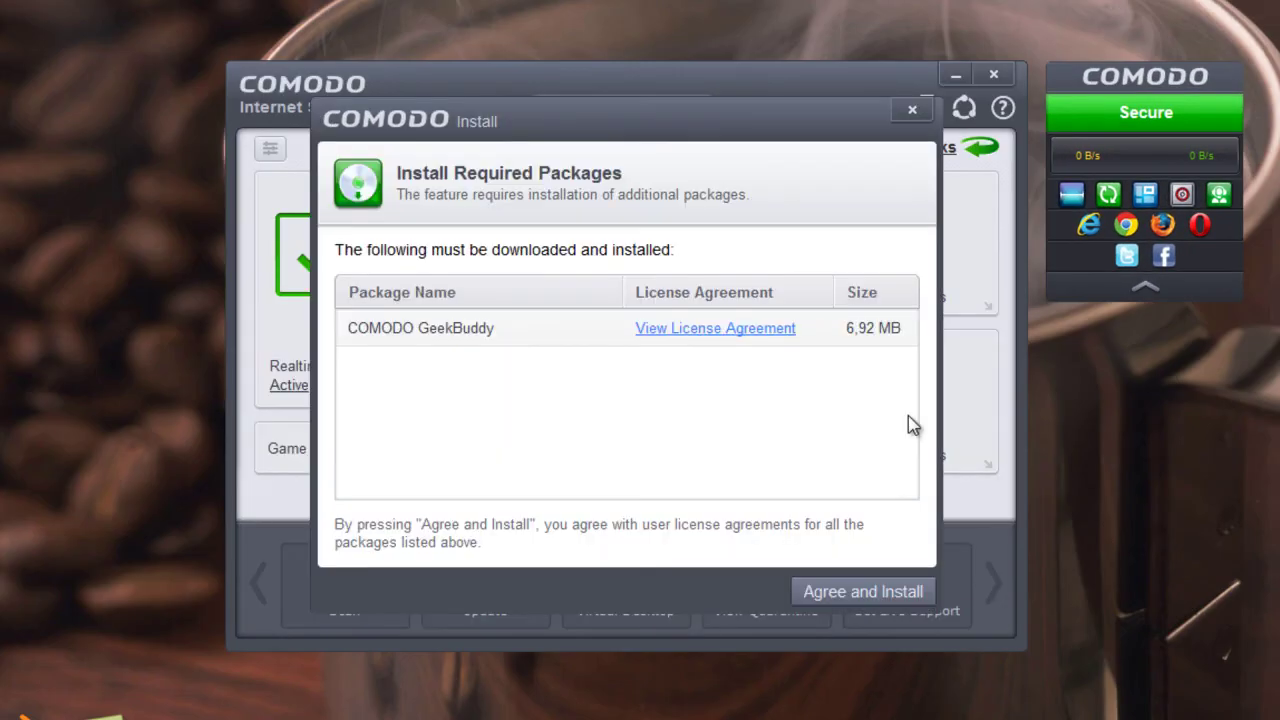
{"action": "left_click", "coordinate": [914, 112]}
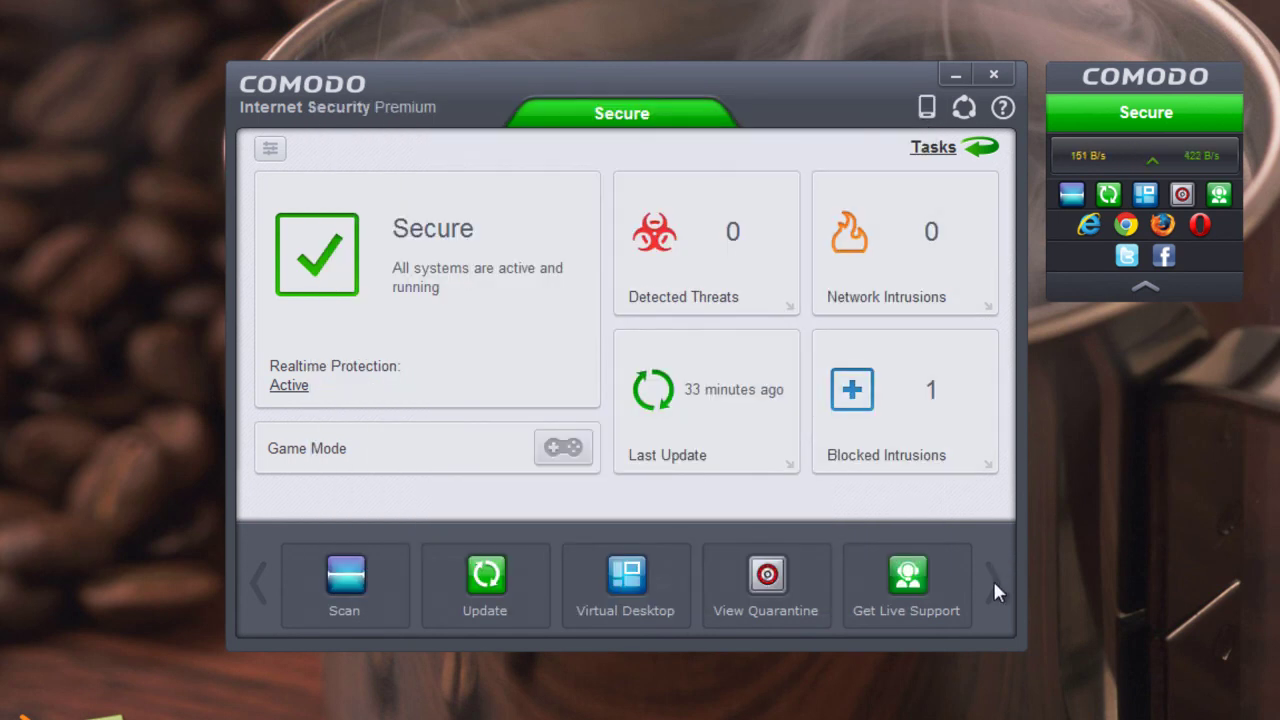
View the Mobile Edition information, close it, and open the About details of the product.
{"action": "left_click", "coordinate": [926, 108]}
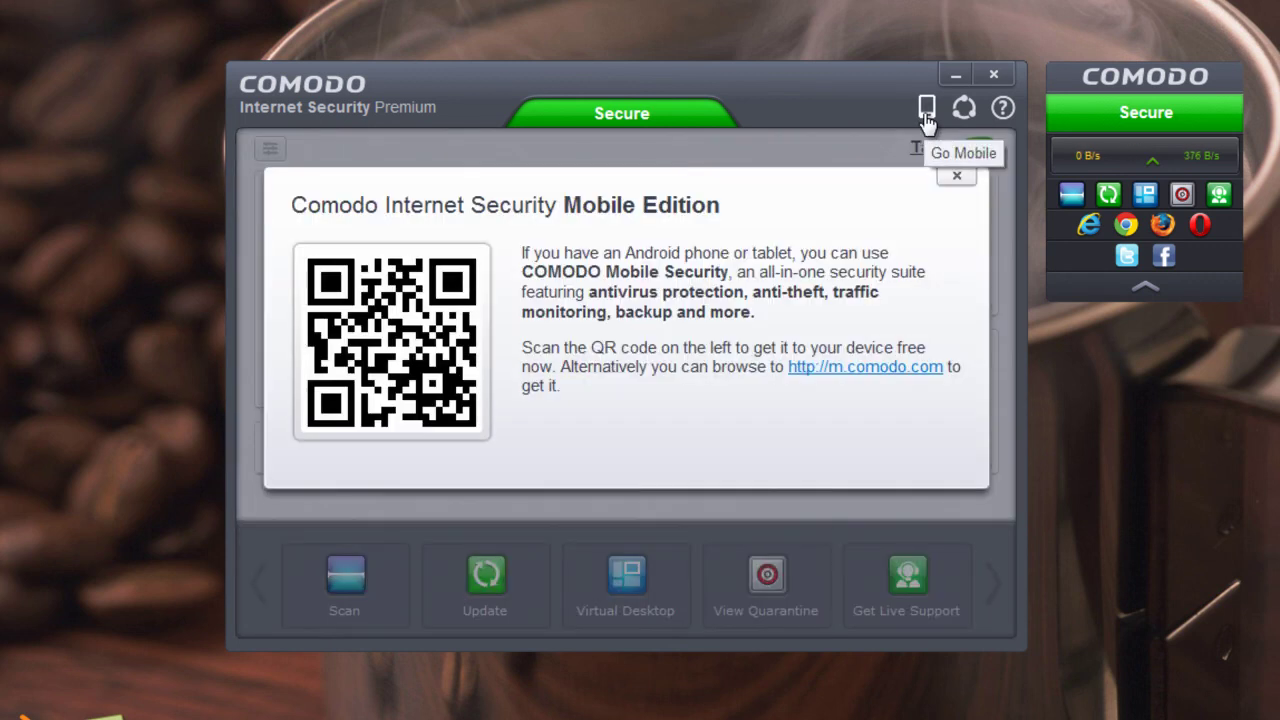
{"action": "left_click", "coordinate": [960, 177]}
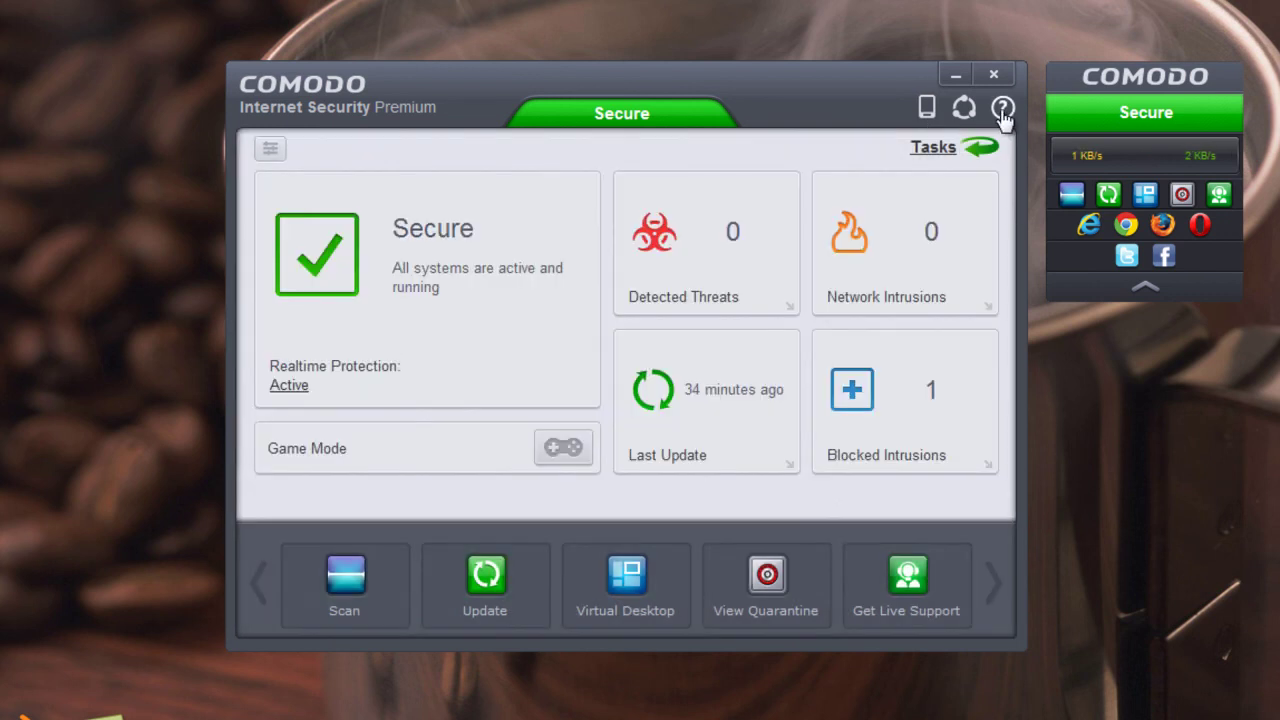
{"action": "left_click", "coordinate": [1002, 108]}
{"action": "left_click", "coordinate": [1018, 189]}
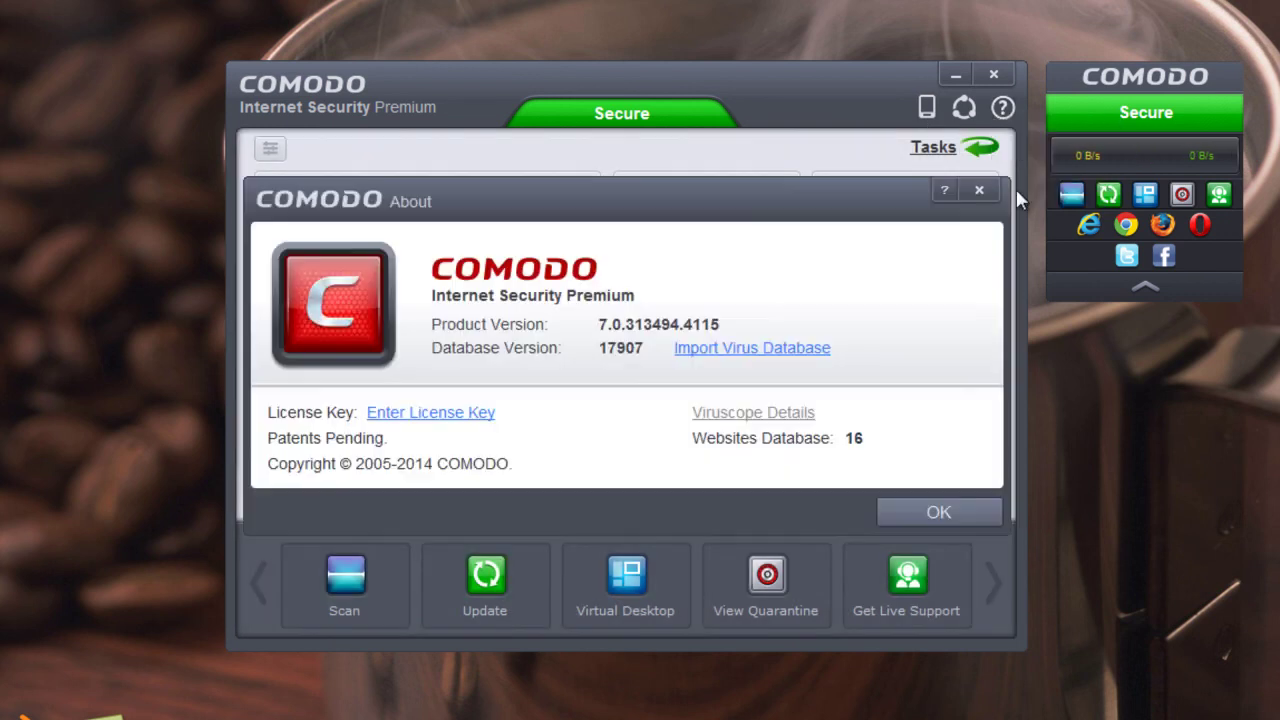